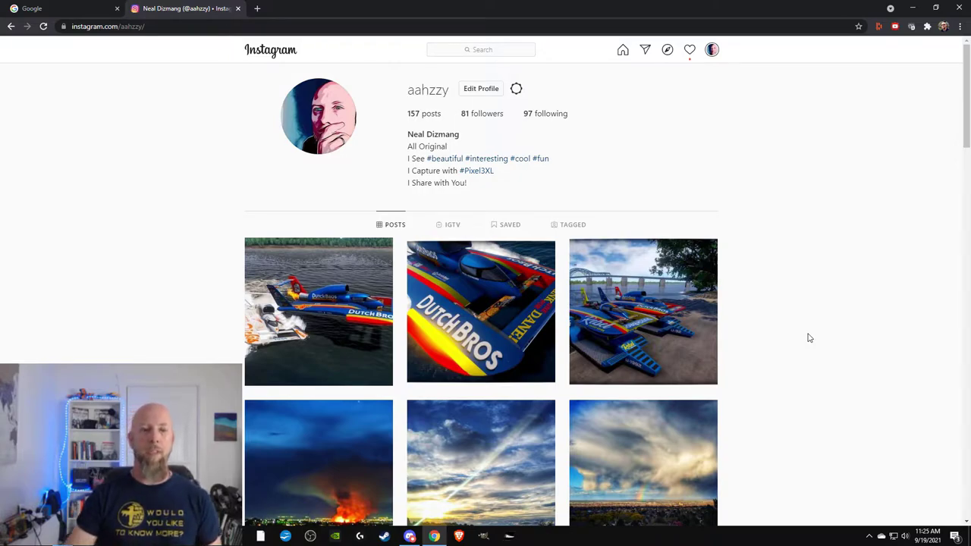
# Step: Open the first boat photo post and page forward nine posts to the snowflakes-on-car-window photo
pyautogui.click(331, 351)
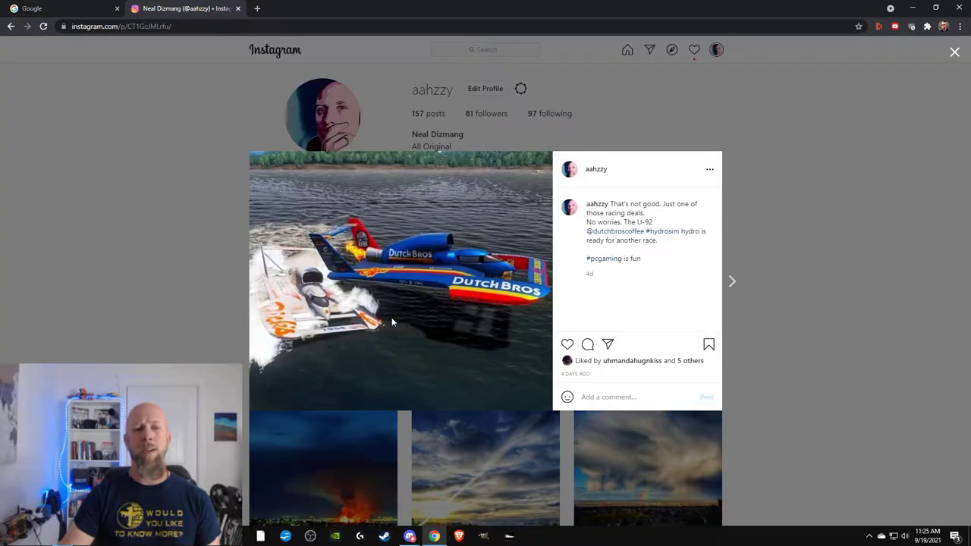
pyautogui.click(733, 284)
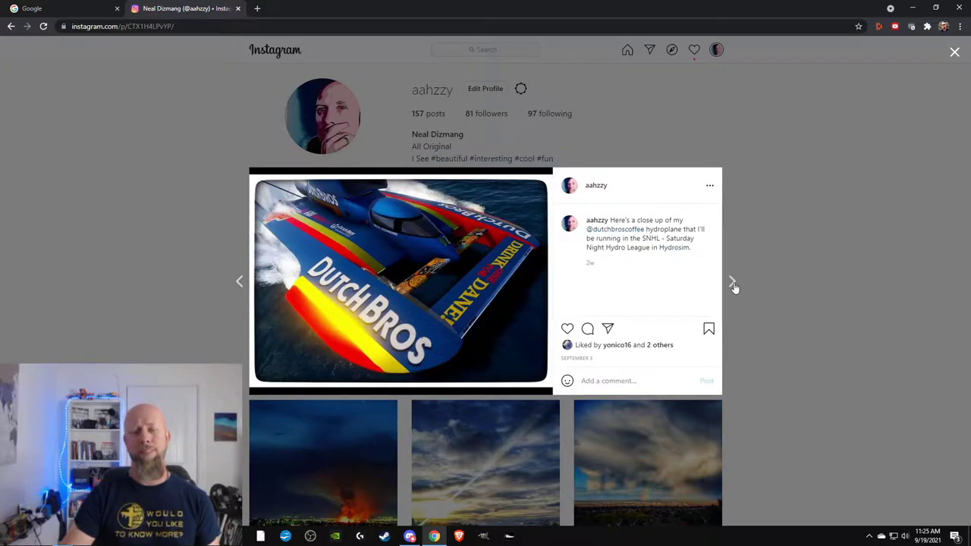
pyautogui.click(733, 283)
pyautogui.click(733, 283)
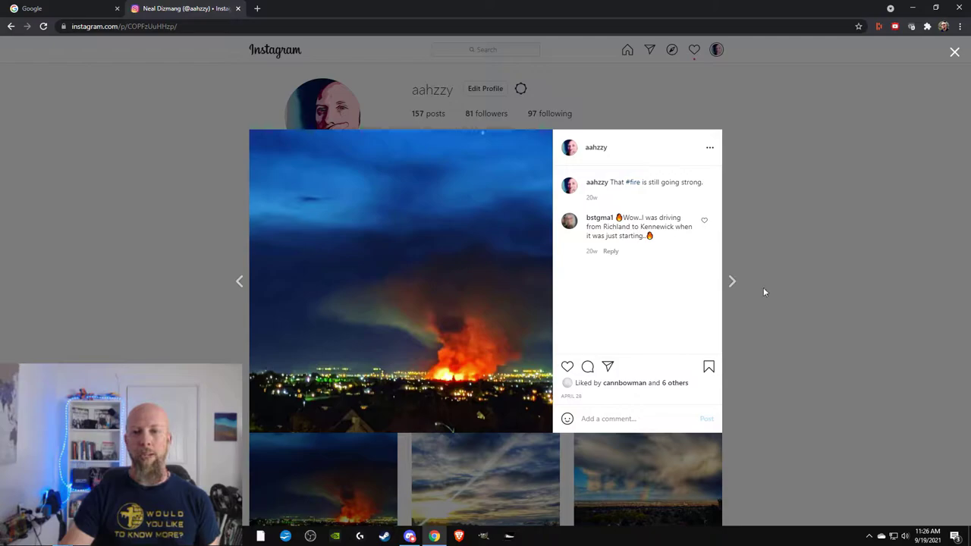
pyautogui.click(734, 284)
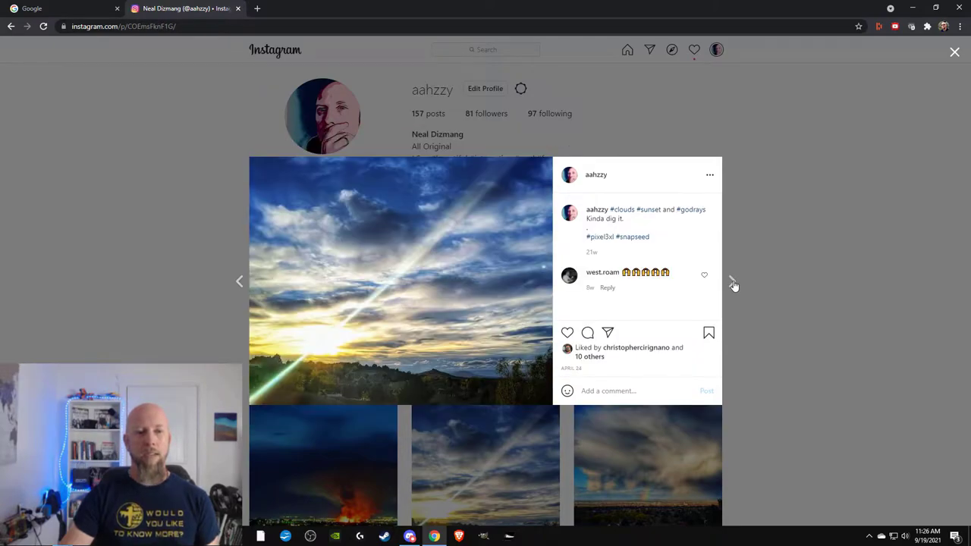
pyautogui.click(733, 284)
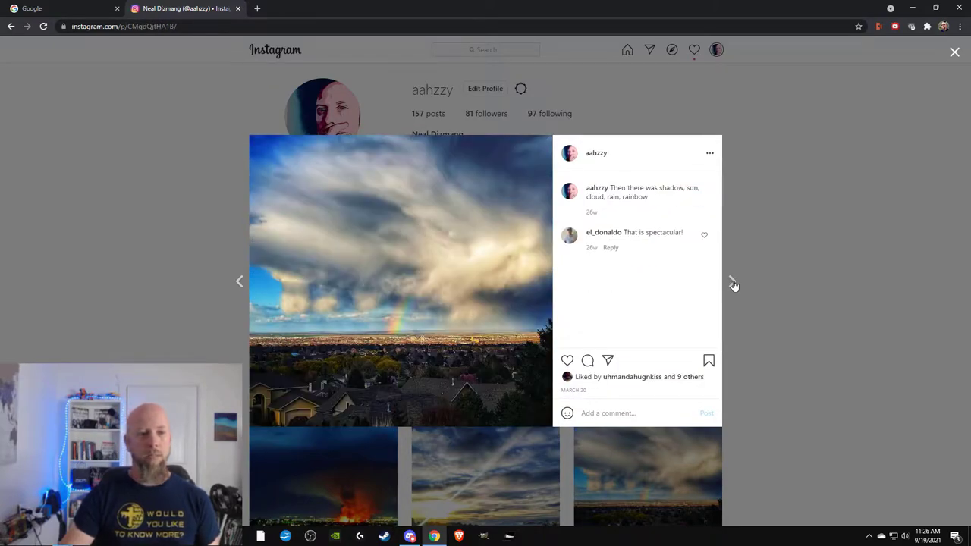
pyautogui.click(733, 284)
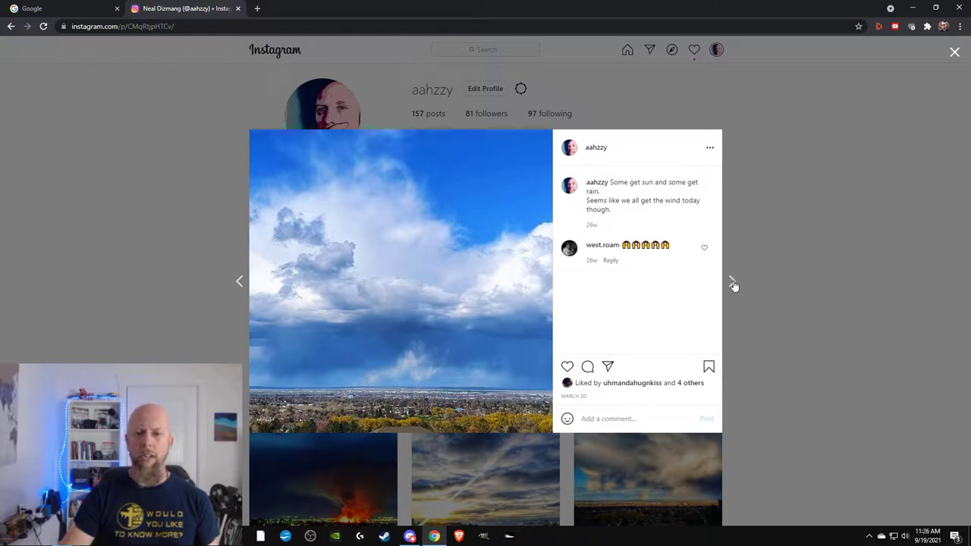
pyautogui.click(733, 284)
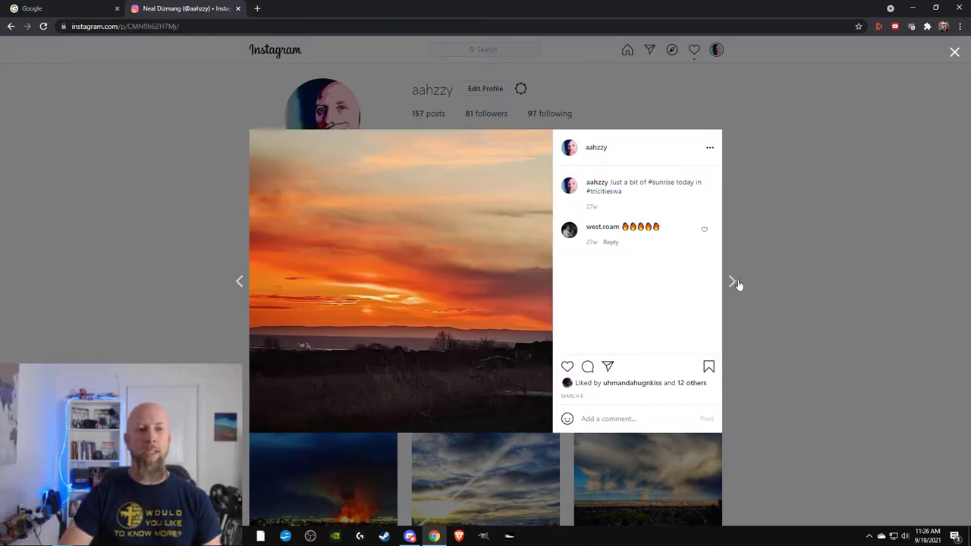
pyautogui.click(733, 283)
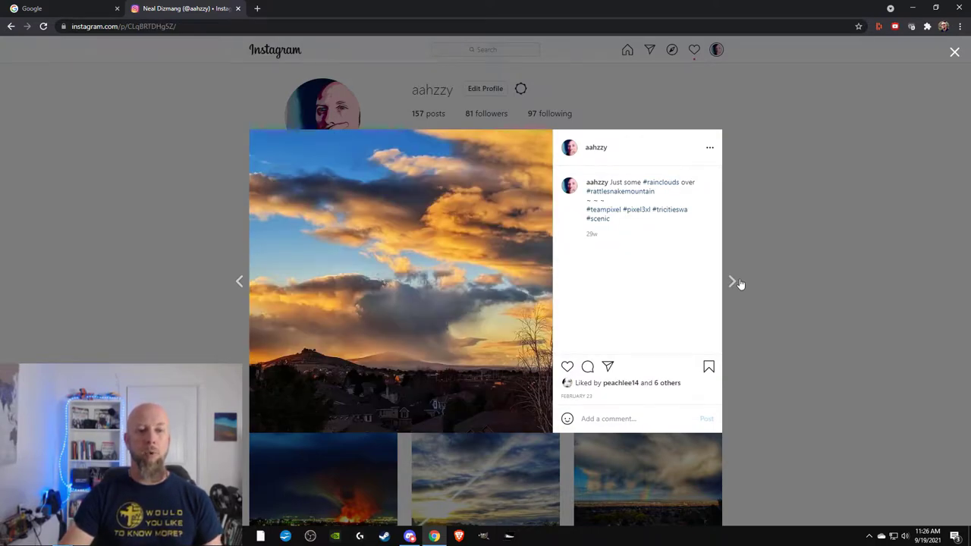
pyautogui.click(738, 283)
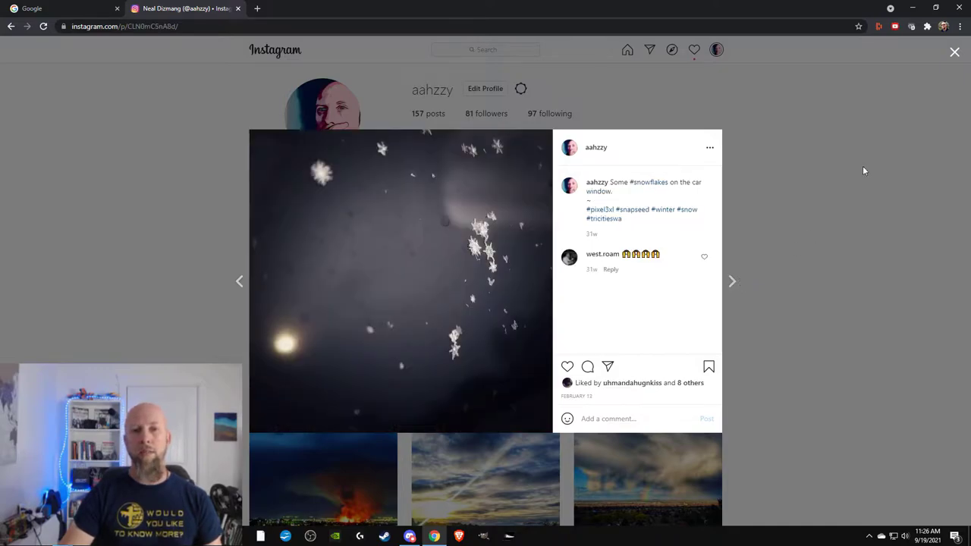
# Step: Switch to the browser tab showing the Google homepage
pyautogui.click(67, 7)
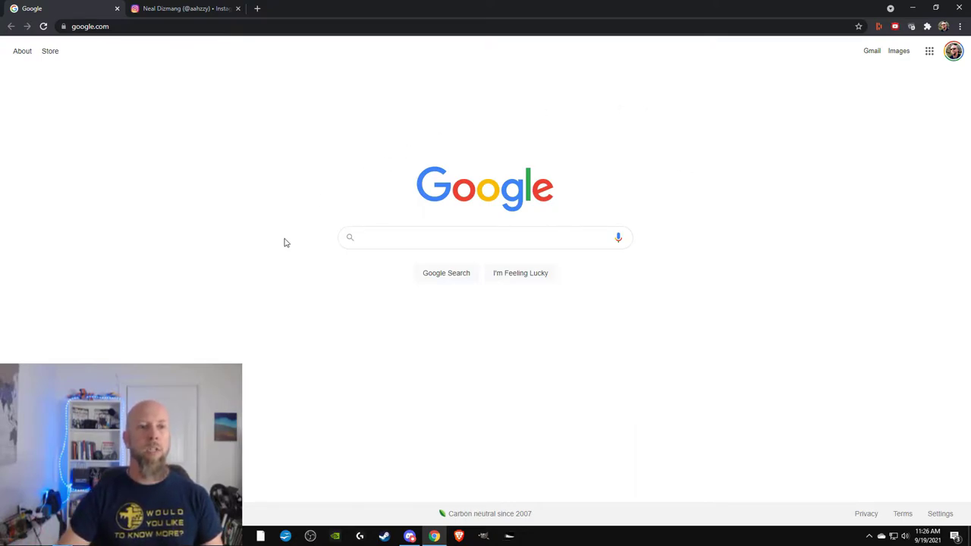
# Step: Search Google for 'pepsi logo' using the suggestion and show the Images results
pyautogui.click(485, 240)
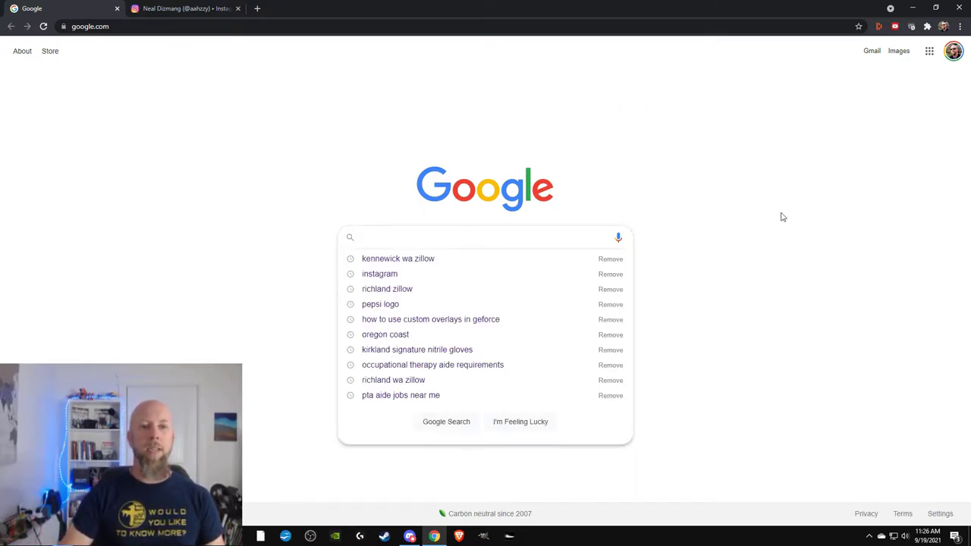
pyautogui.write('pepsi')
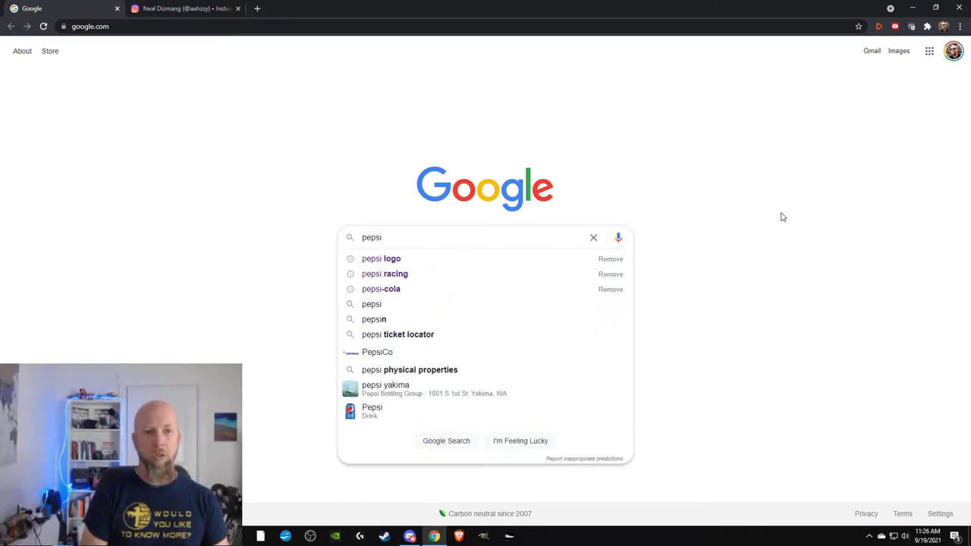
pyautogui.press('Down')
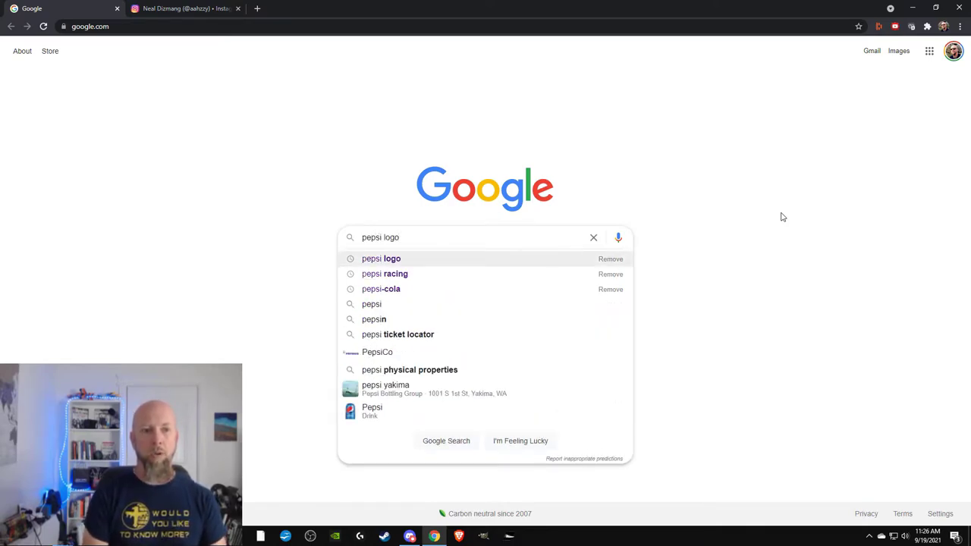
pyautogui.press('Return')
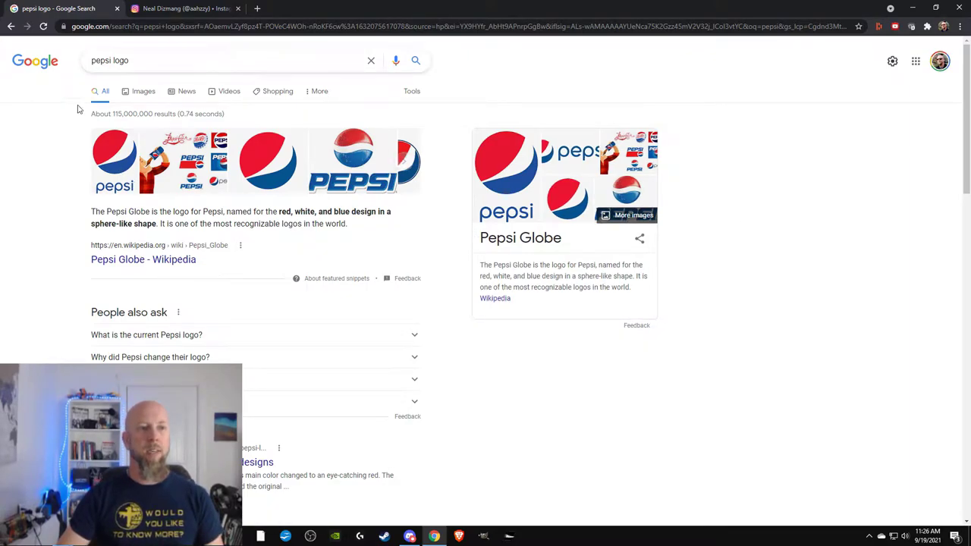
pyautogui.click(143, 91)
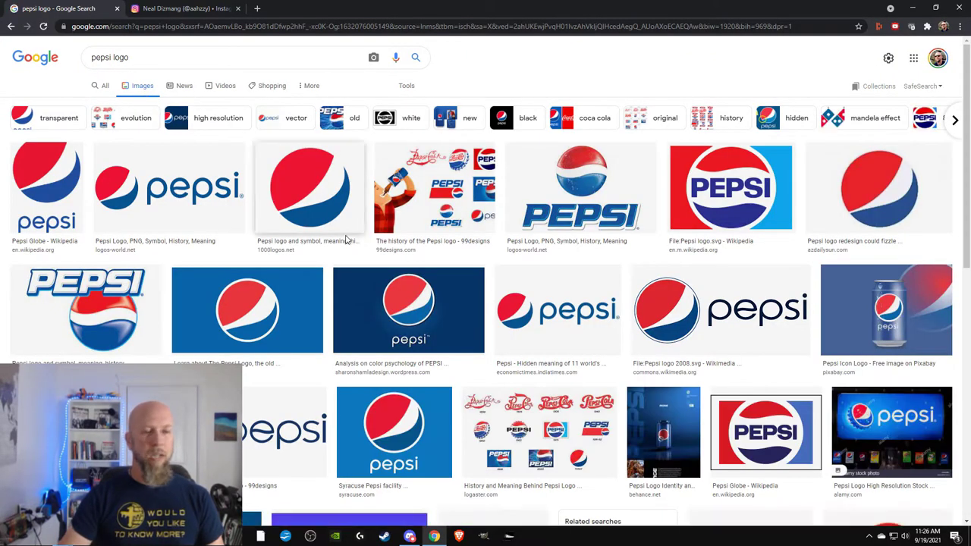
# Step: Preview the logos-world.net Pepsi globe-and-wordmark logo and bring up its image context menu
pyautogui.click(180, 219)
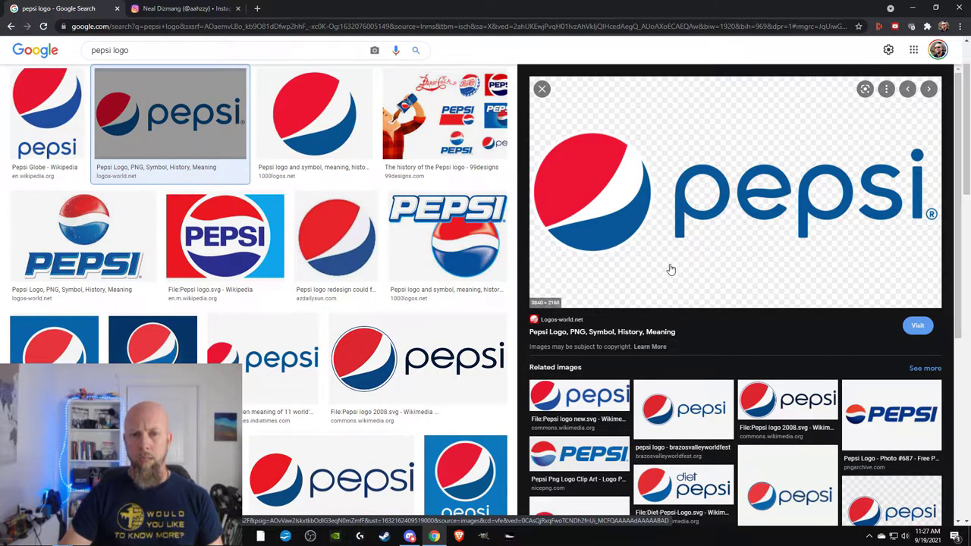
pyautogui.rightClick(711, 141)
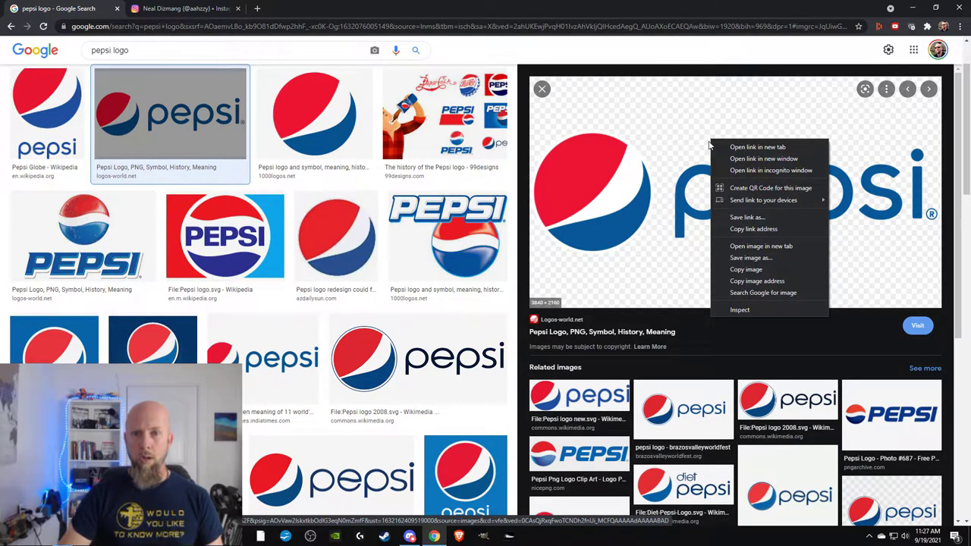
# Step: Start saving the image and navigate the Save As dialog to the HydroSim Boat Builder folder
pyautogui.click(759, 258)
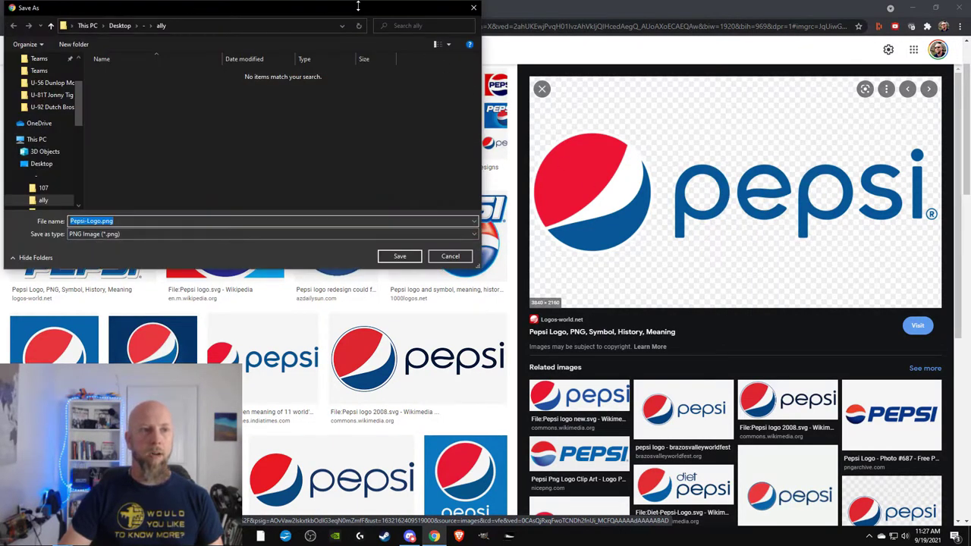
pyautogui.moveTo(334, 9); pyautogui.dragTo(587, 106)
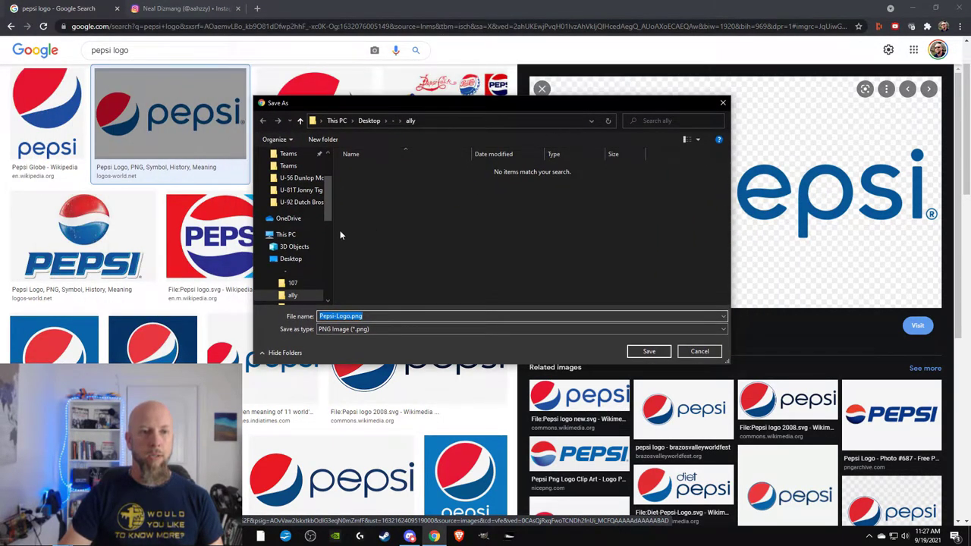
pyautogui.scroll(2, 326, 200)
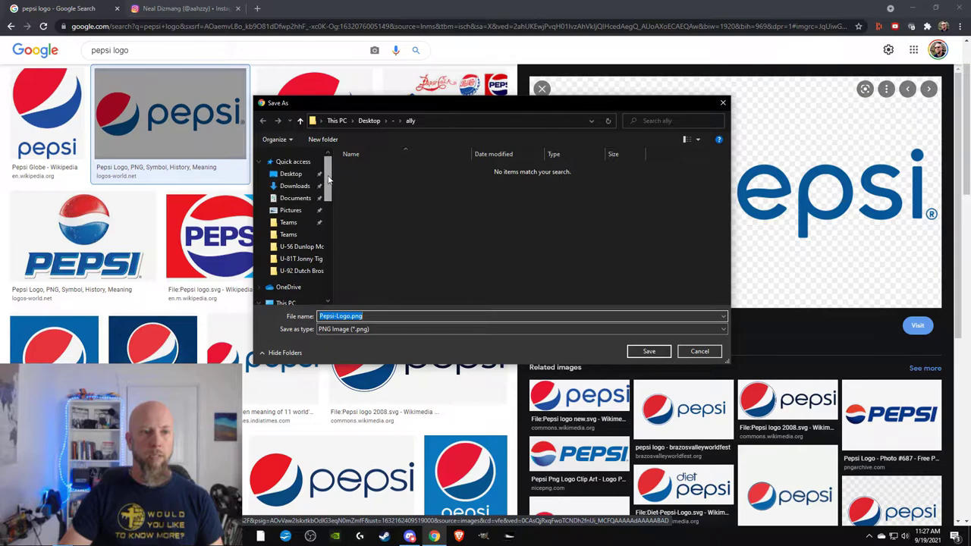
pyautogui.click(289, 223)
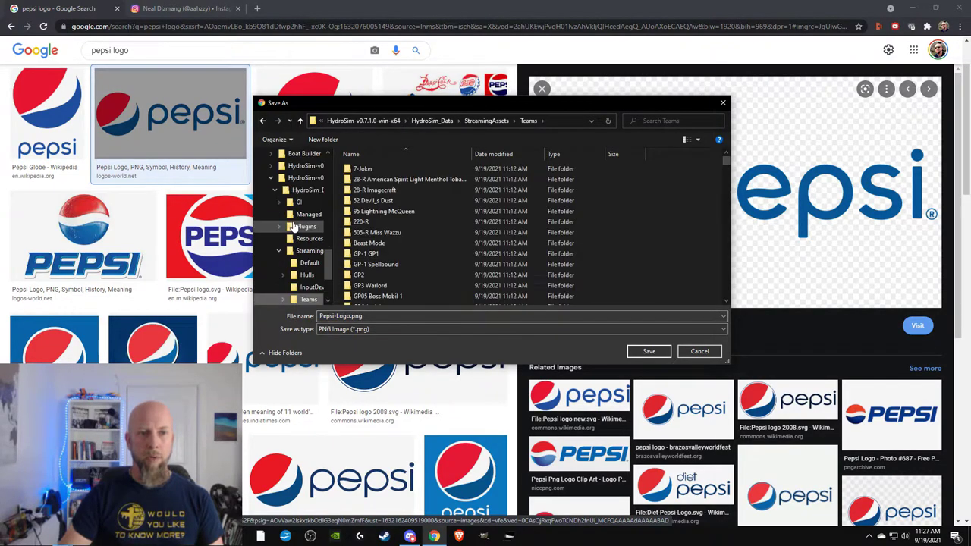
pyautogui.click(361, 121)
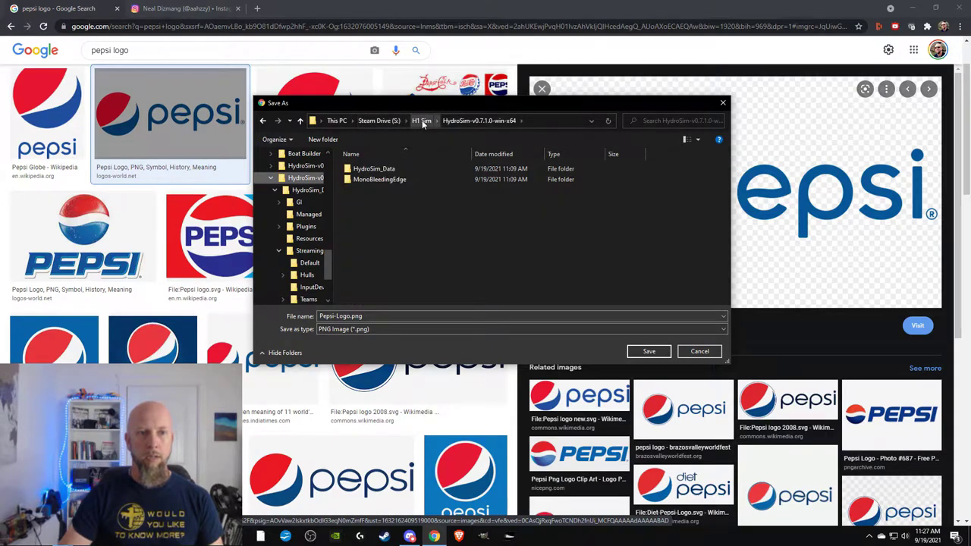
pyautogui.click(423, 121)
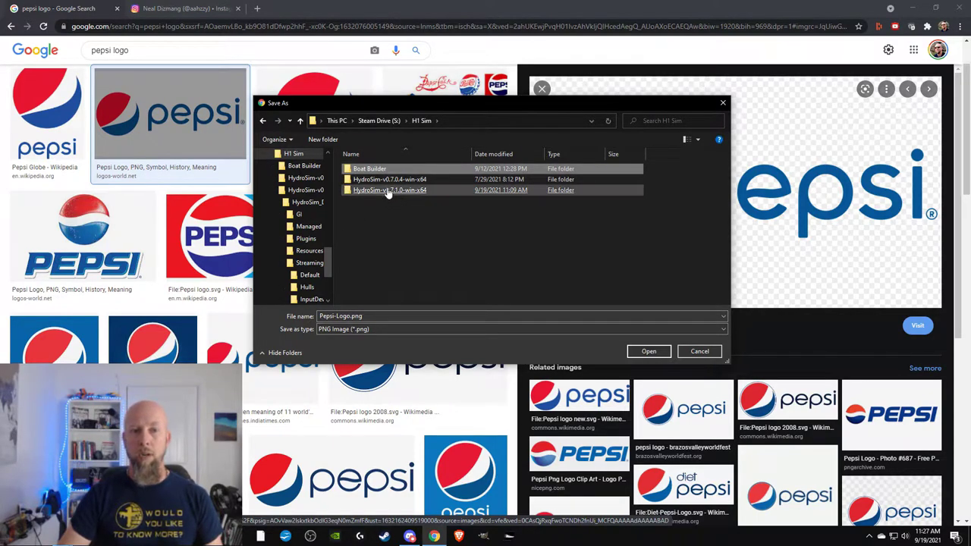
pyautogui.click(383, 191)
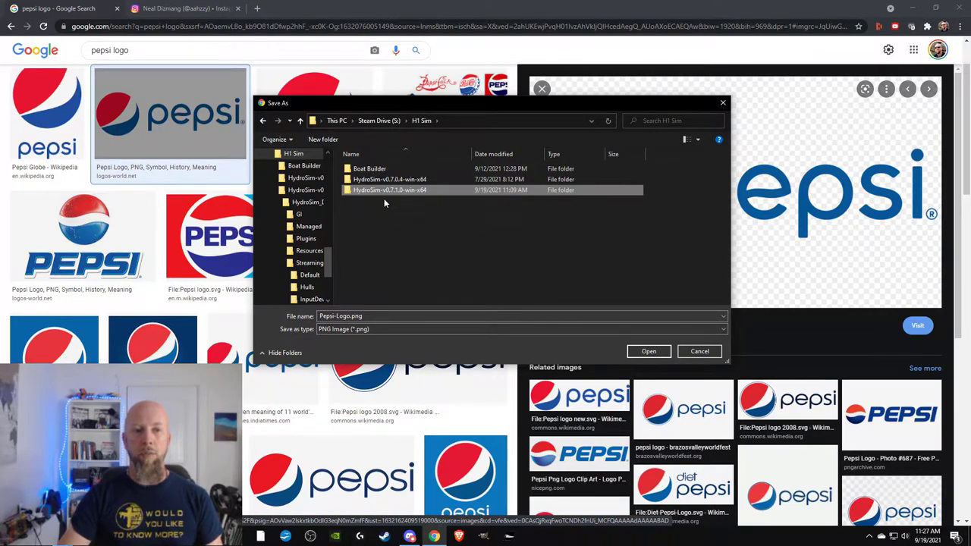
pyautogui.click(395, 180)
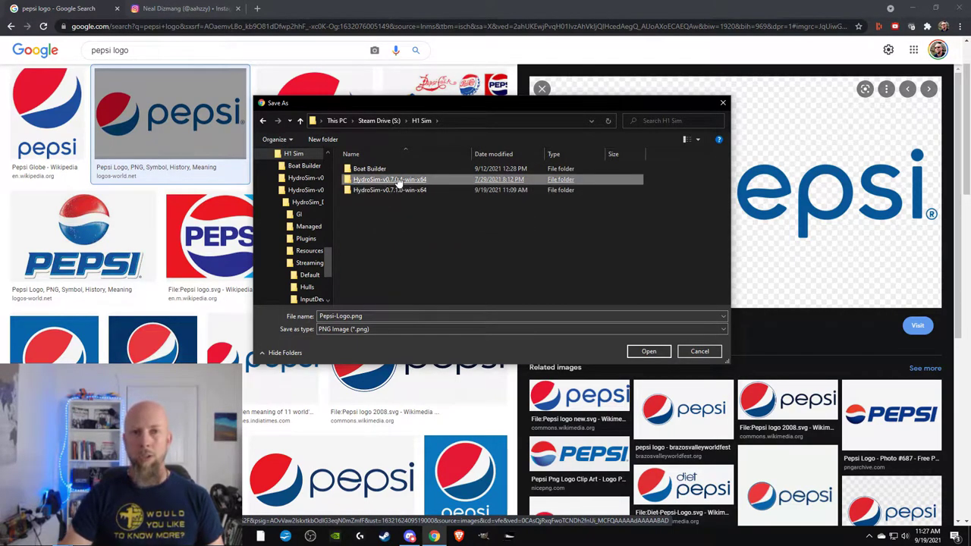
pyautogui.click(390, 189)
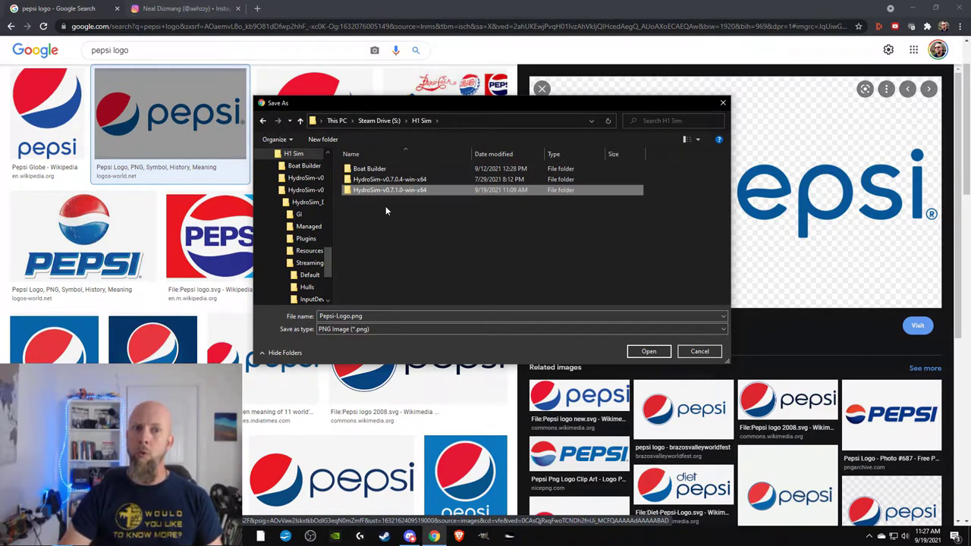
pyautogui.click(376, 169)
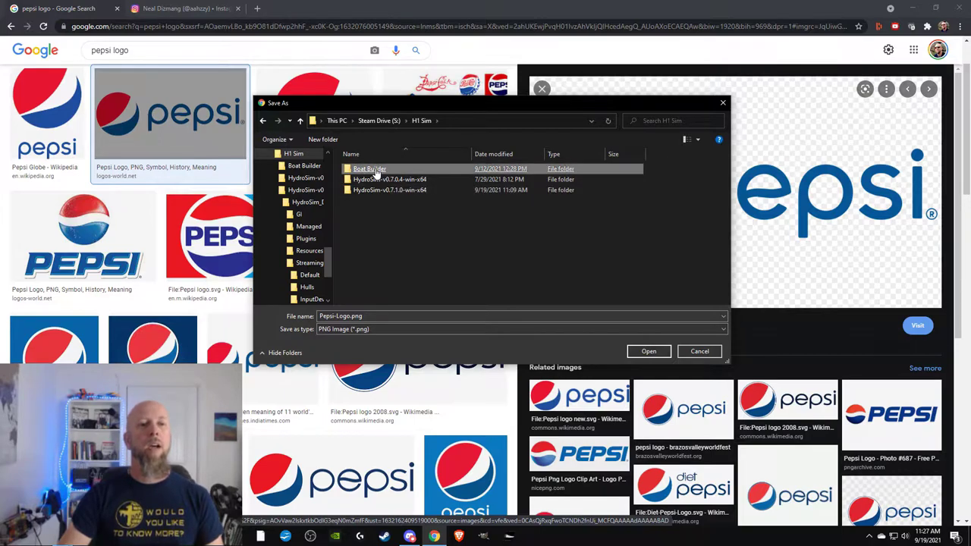
pyautogui.doubleClick(375, 169)
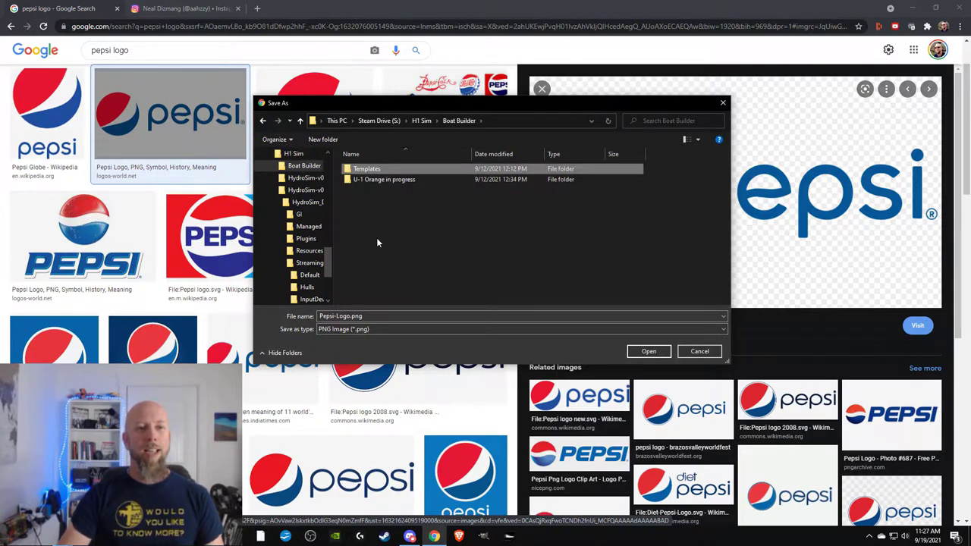
# Step: Create a new folder named 'Pepsi boat' inside Boat Builder and open it
pyautogui.click(379, 182)
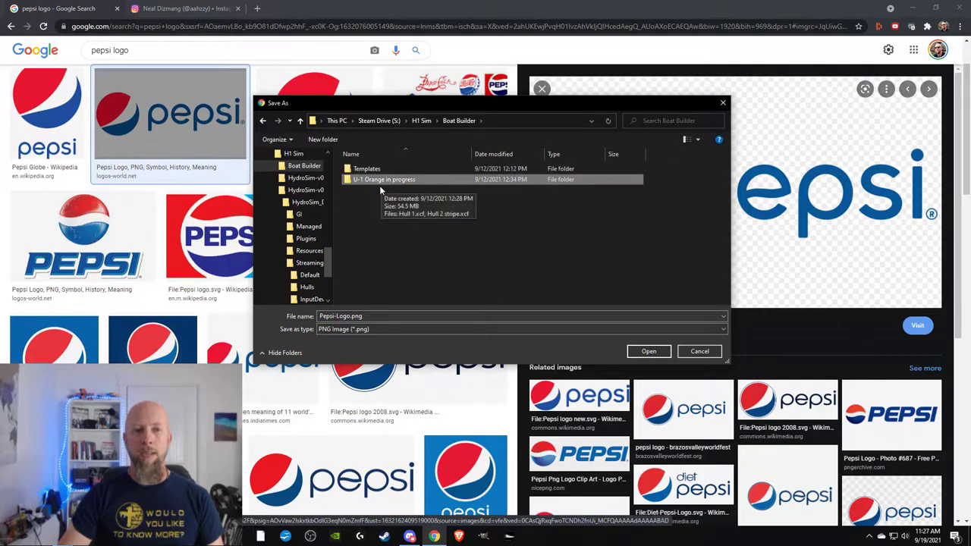
pyautogui.rightClick(388, 218)
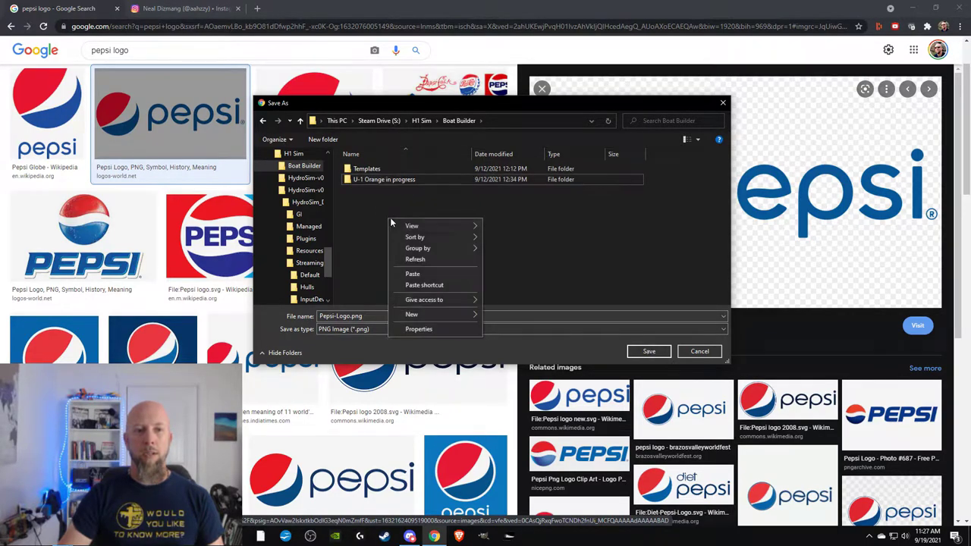
pyautogui.moveTo(432, 318)
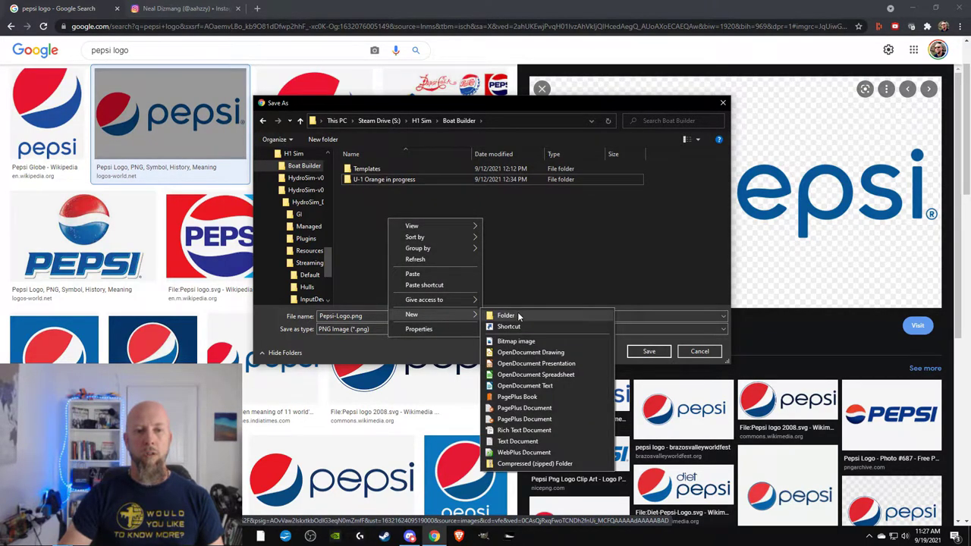
pyautogui.click(502, 317)
pyautogui.write('Pepsi')
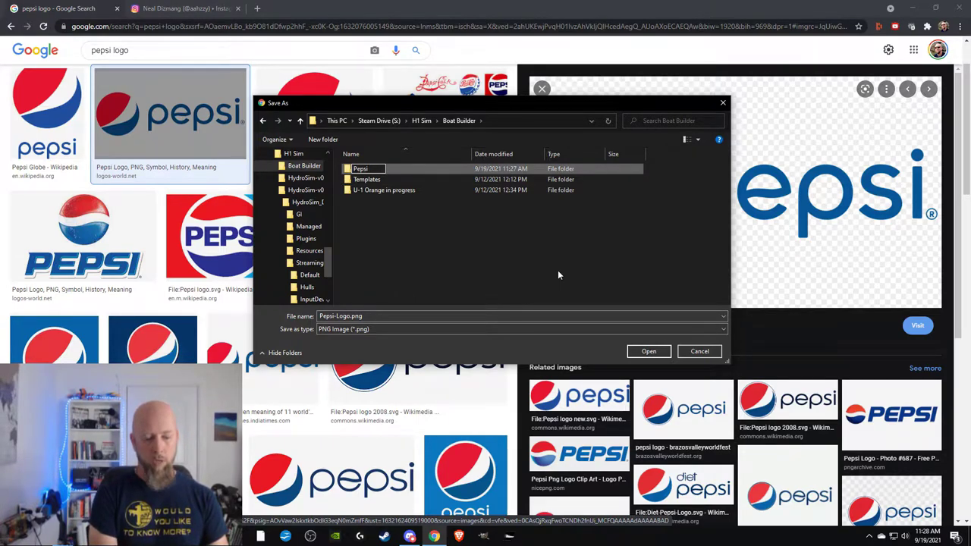
pyautogui.write(' boat')
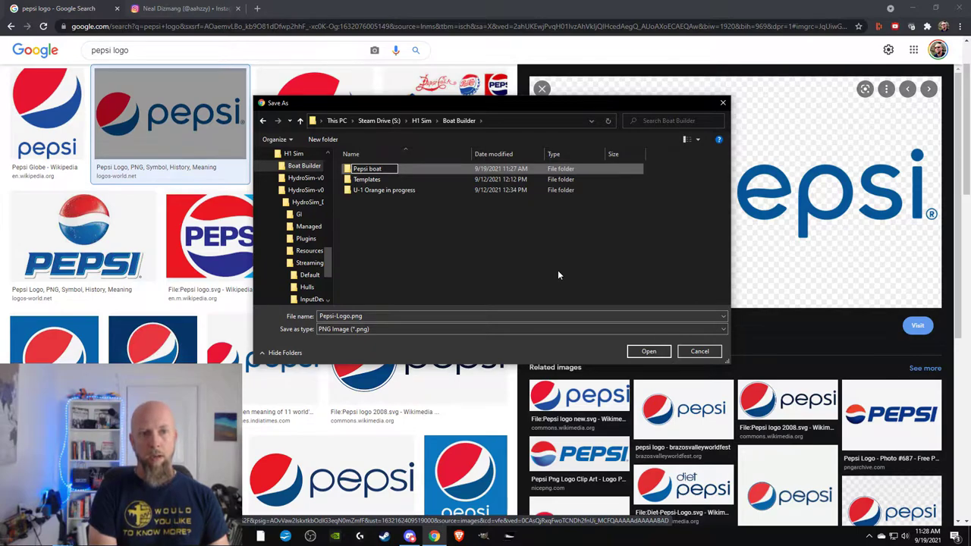
pyautogui.press('BackSpace')
pyautogui.press('BackSpace')
pyautogui.press('BackSpace')
pyautogui.press('BackSpace')
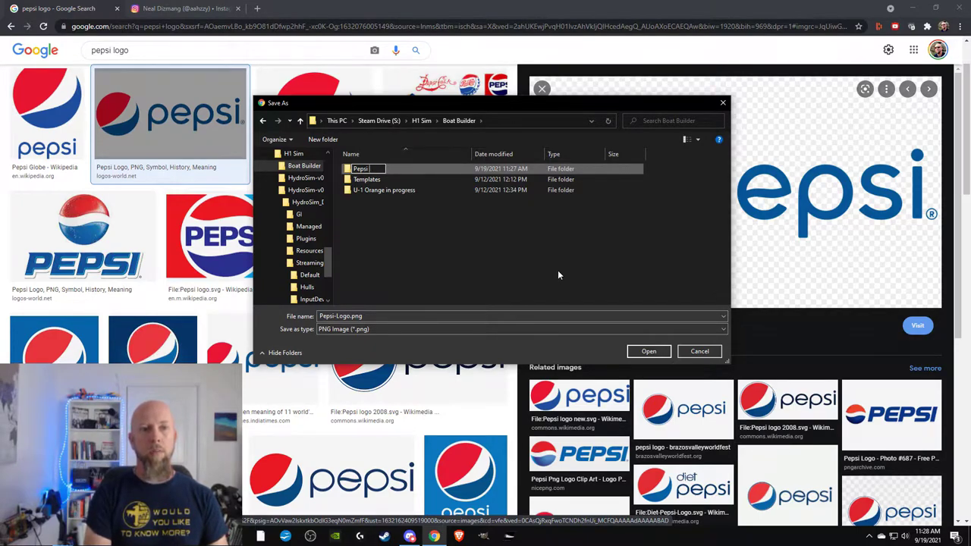
pyautogui.write('boat')
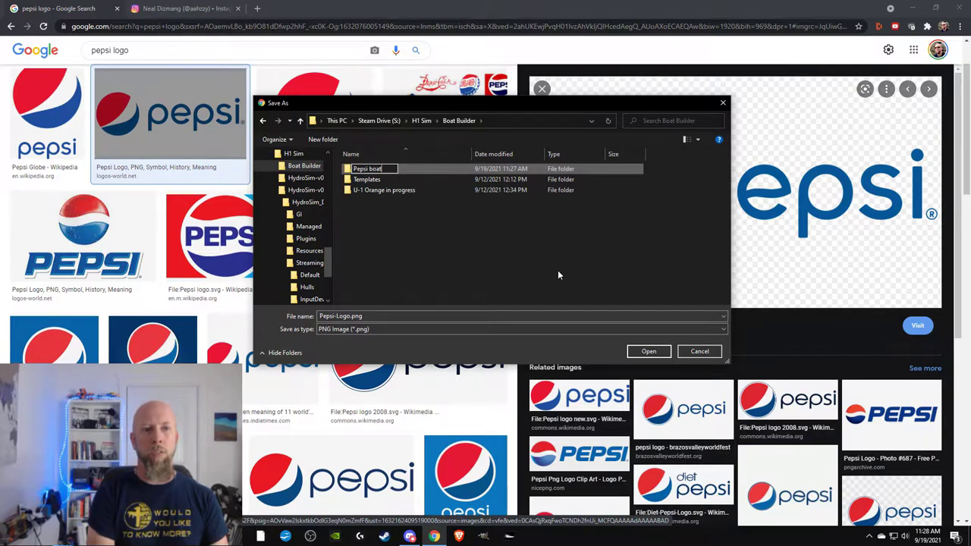
pyautogui.press('Return')
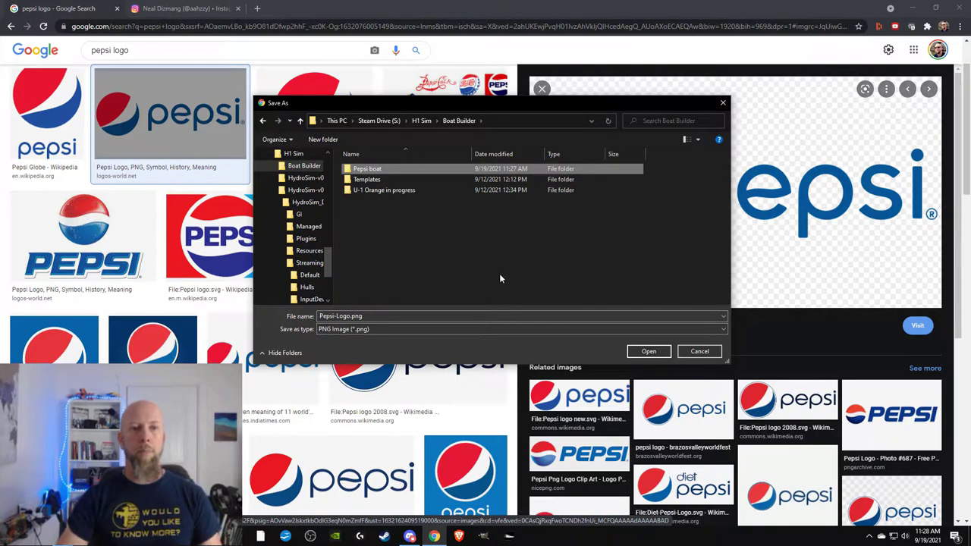
pyautogui.doubleClick(375, 167)
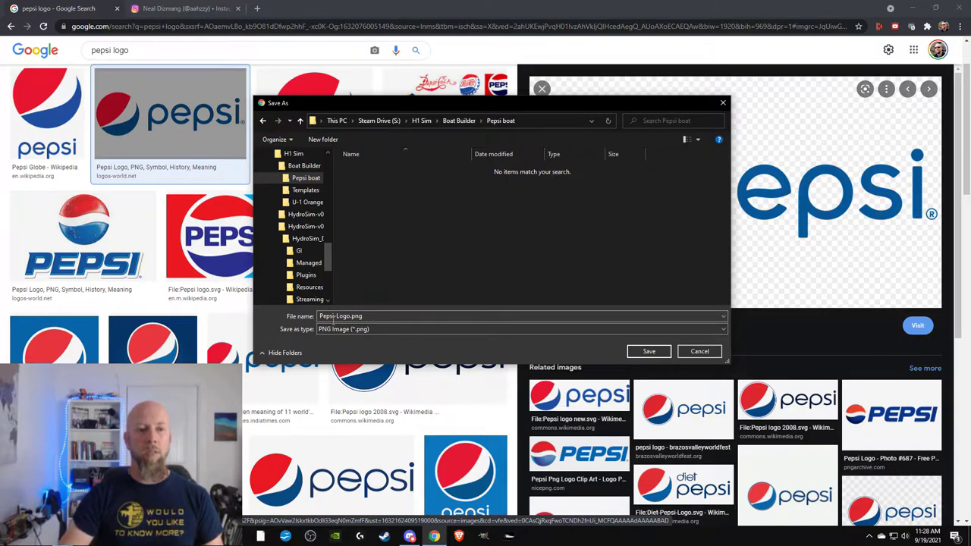
# Step: Save Pepsi-Logo.png into Pepsi boat, then preview the old Wikipedia Pepsi logo
pyautogui.click(649, 352)
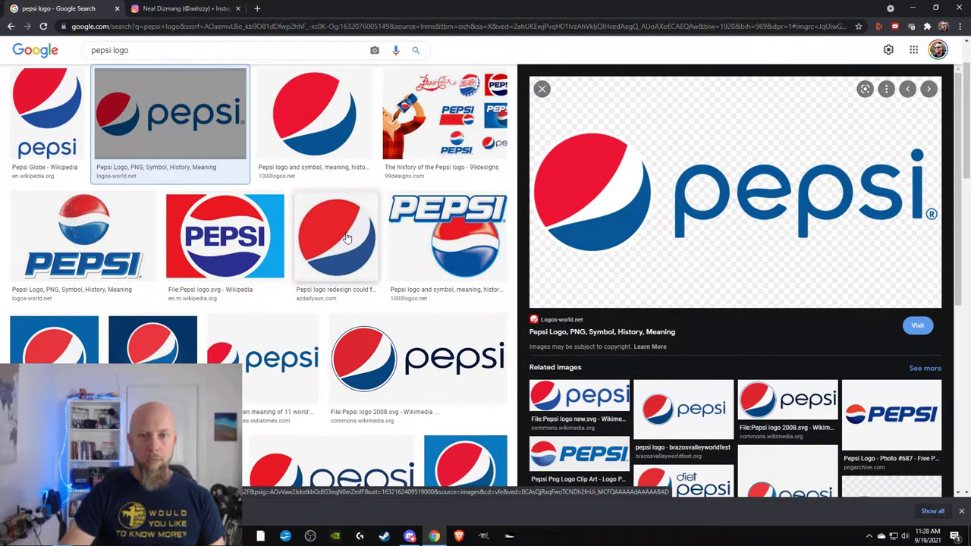
pyautogui.click(240, 242)
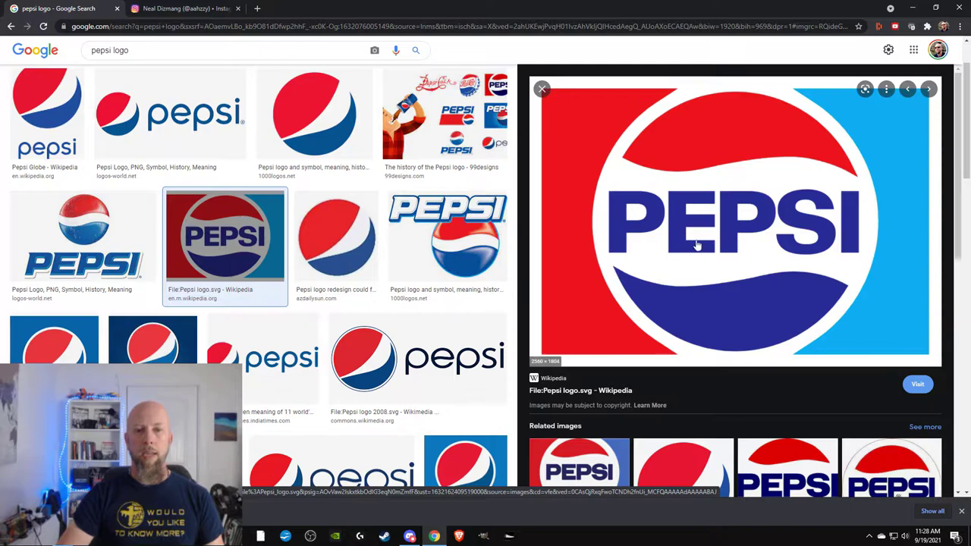
# Step: Preview the blue syracuse.com Pepsi logo from further down the results
pyautogui.scroll(-4, 435, 297)
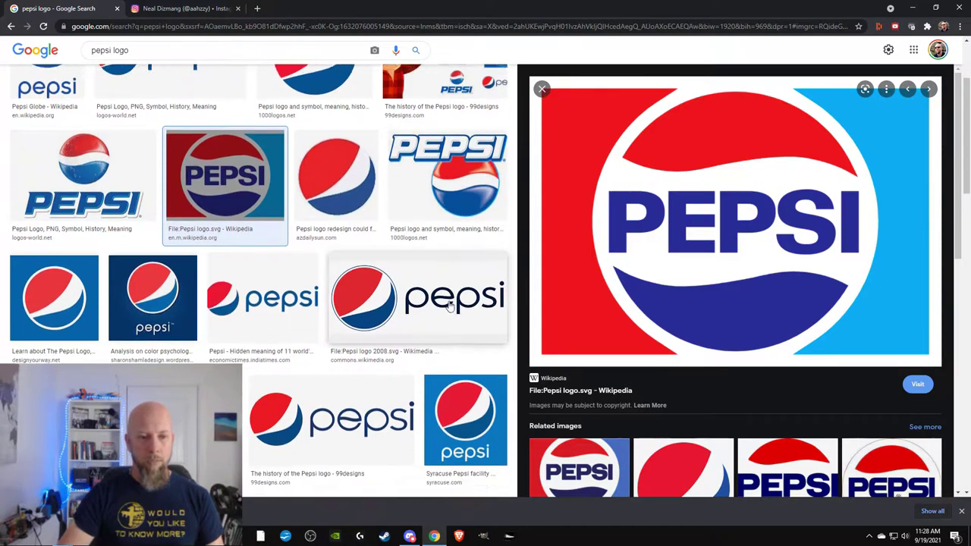
pyautogui.click(462, 284)
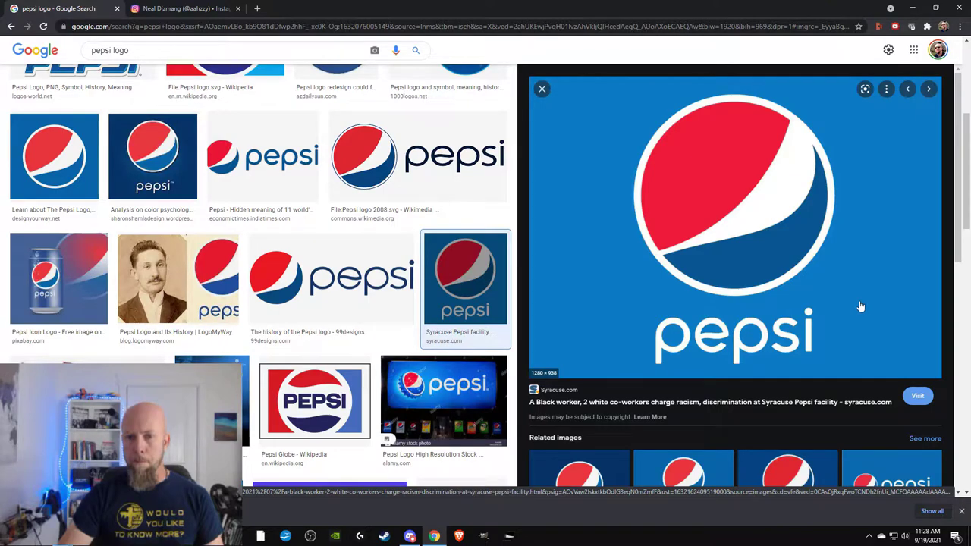
pyautogui.scroll(1, 461, 250)
pyautogui.scroll(-2, 460, 251)
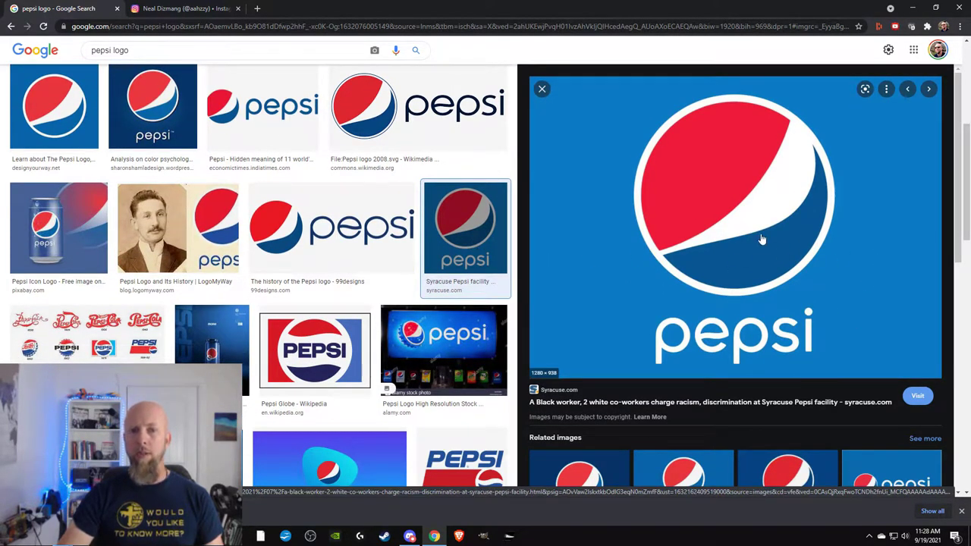
# Step: Save the syracuse.com Pepsi logo as 'blue logo.png' with file type set to All Files
pyautogui.rightClick(605, 189)
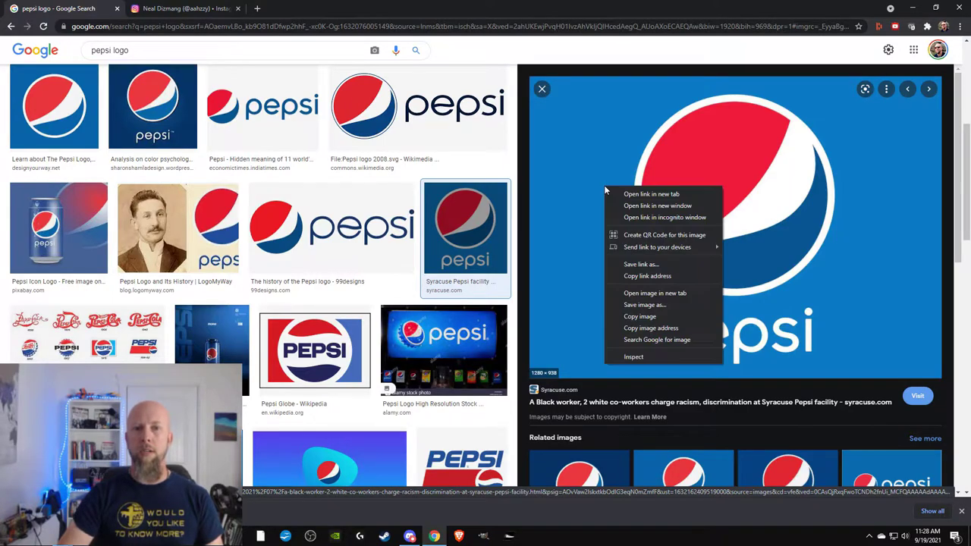
pyautogui.click(647, 305)
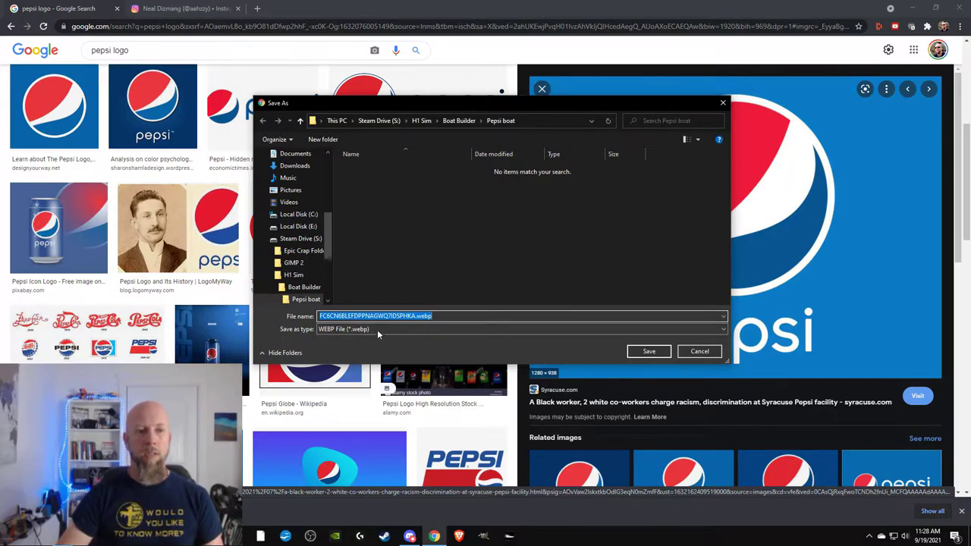
pyautogui.click(459, 327)
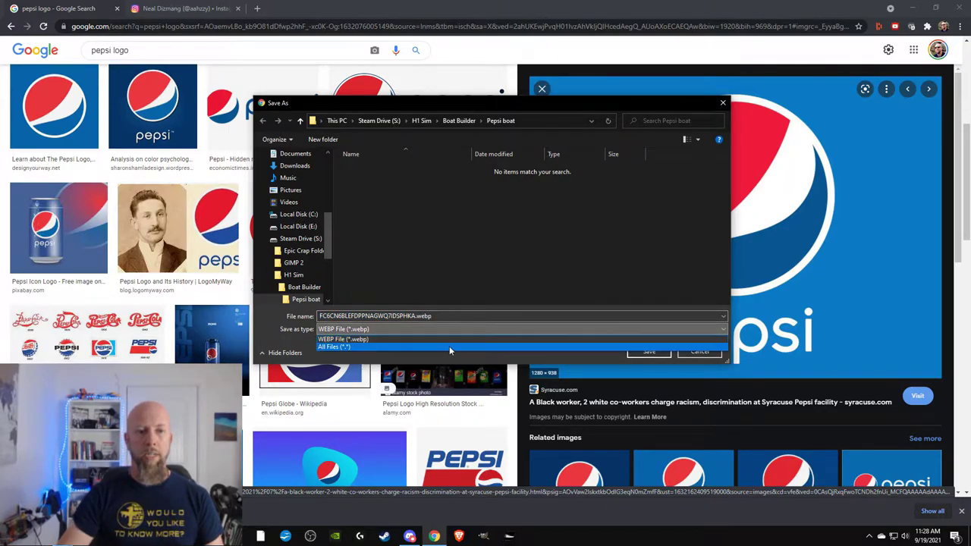
pyautogui.click(449, 346)
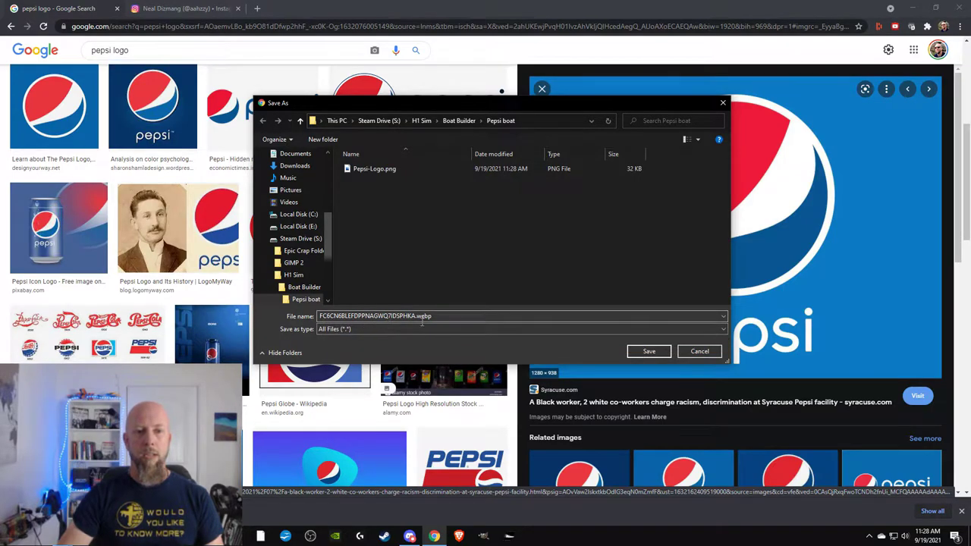
pyautogui.doubleClick(431, 316)
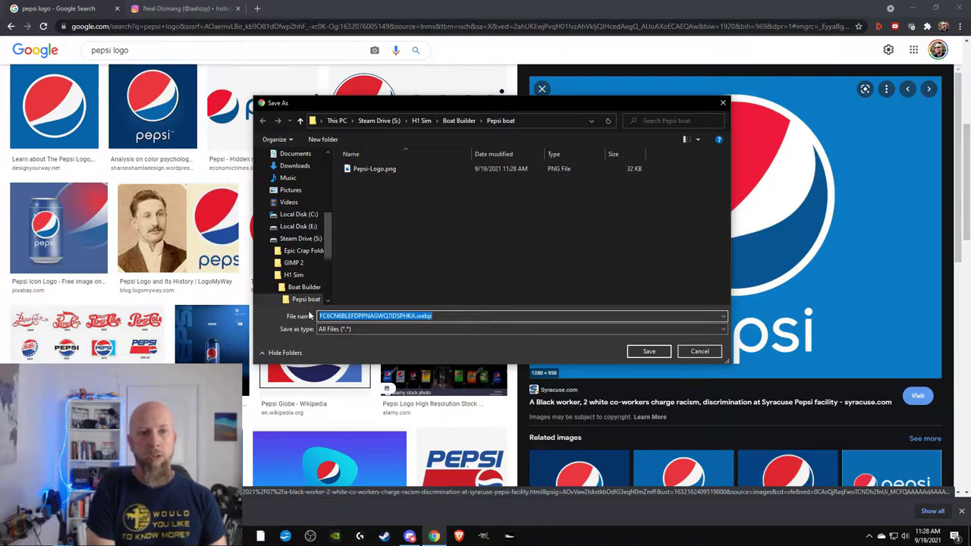
pyautogui.write('blue logo')
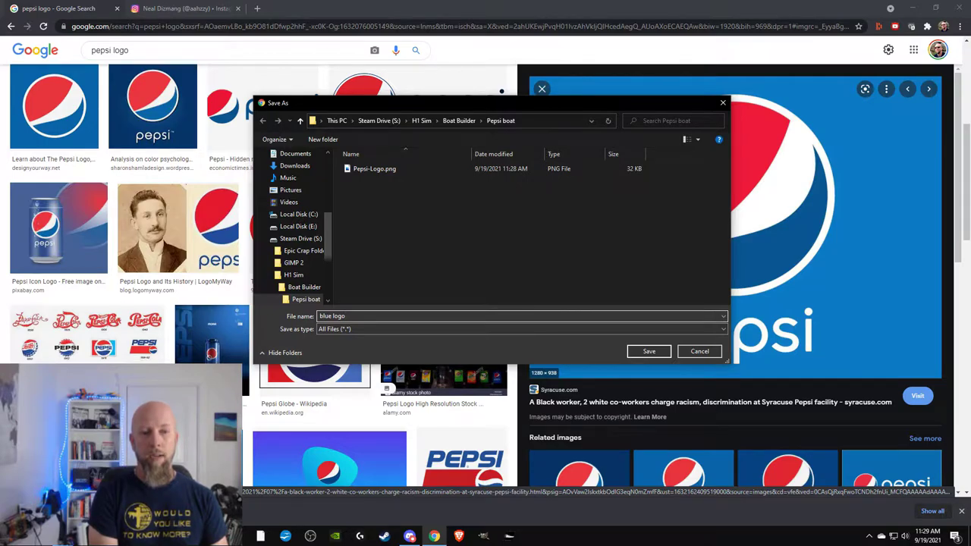
pyautogui.write('png')
pyautogui.click(649, 351)
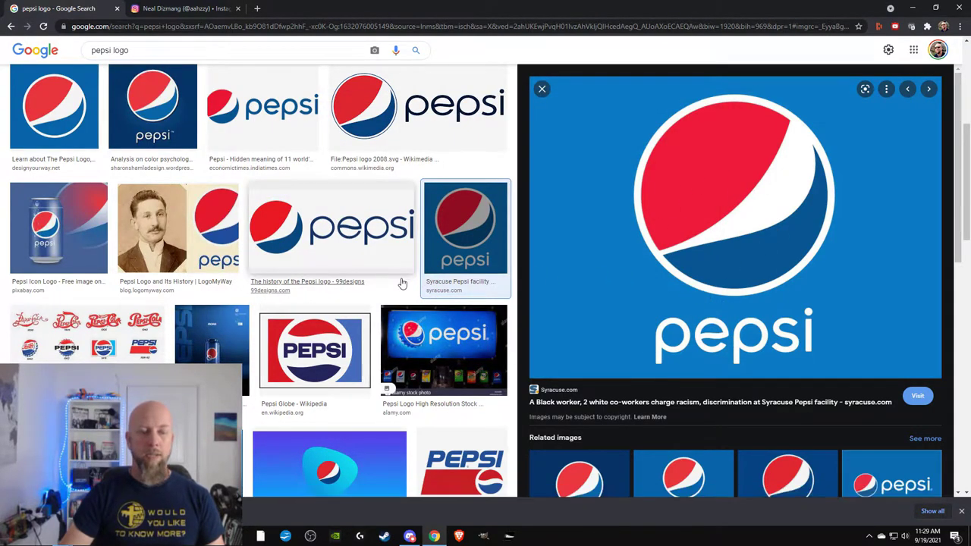
# Step: Scroll down the Google Images grid to reveal more Pepsi logo results
pyautogui.scroll(-2, 401, 281)
pyautogui.scroll(-3, 403, 278)
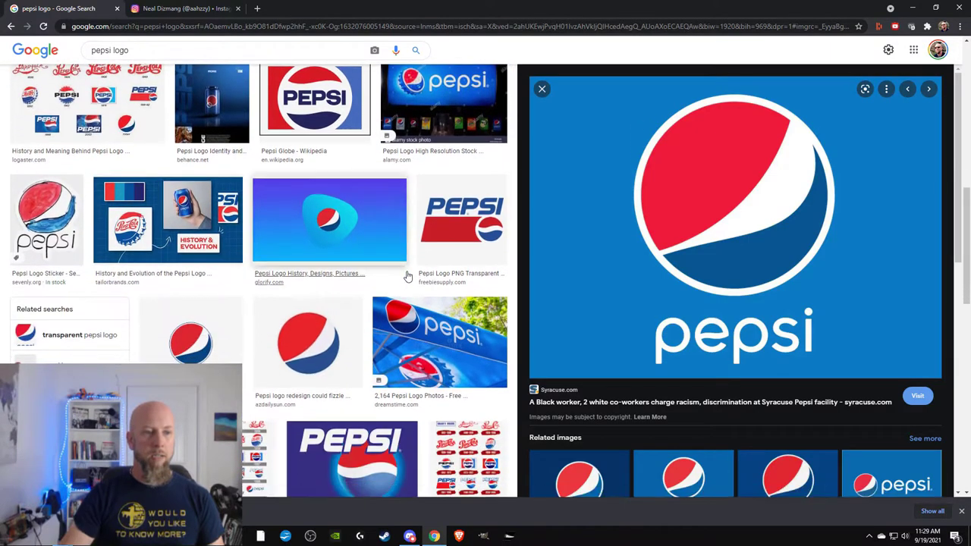
pyautogui.scroll(-3, 407, 277)
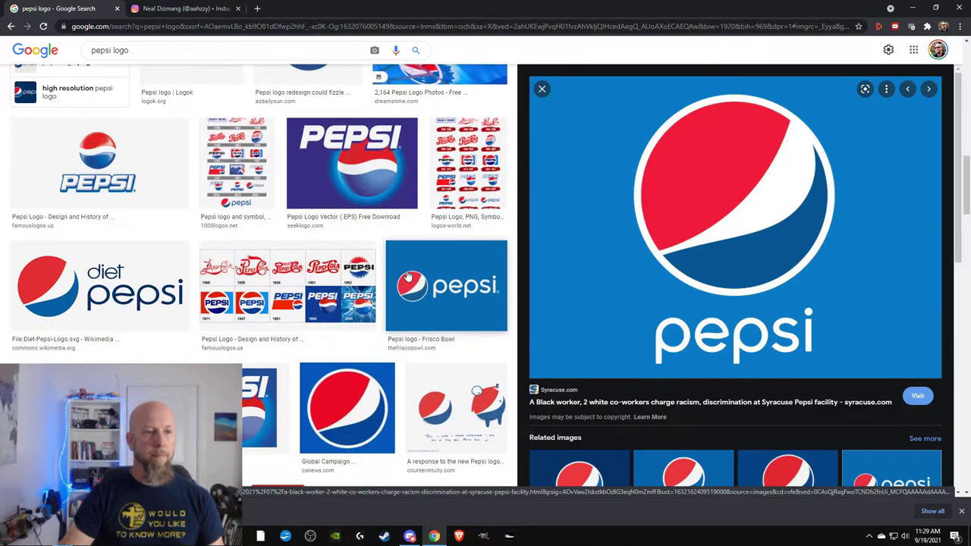
pyautogui.scroll(-1, 397, 277)
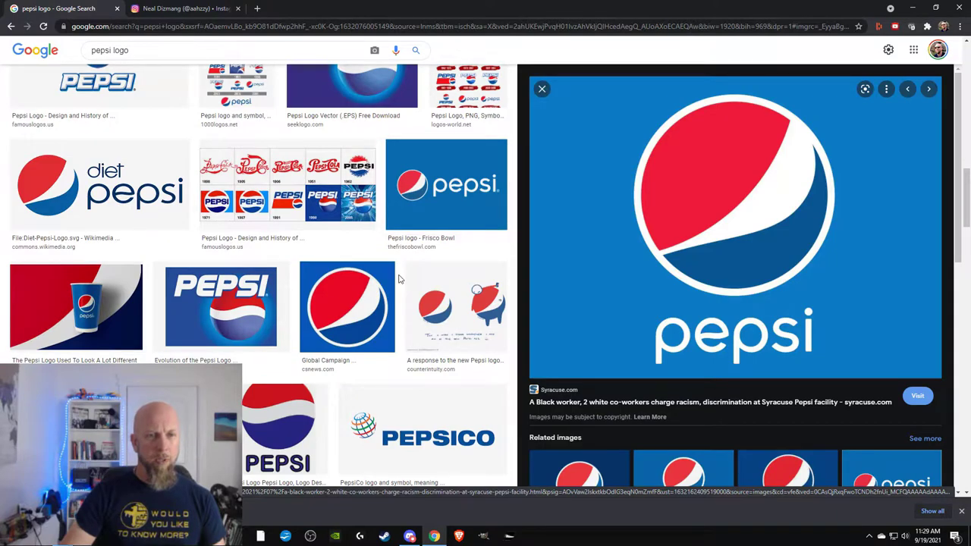